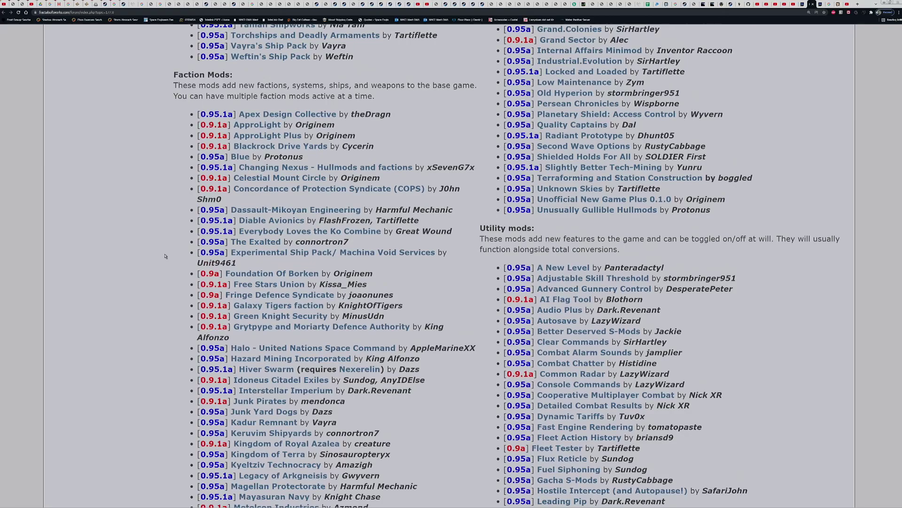
Examine the Faction Mods and Utility mods lists in the forum's categorized Mod Index, including their version tags, and return to the beginning
scroll(165, 256, "down", 1)
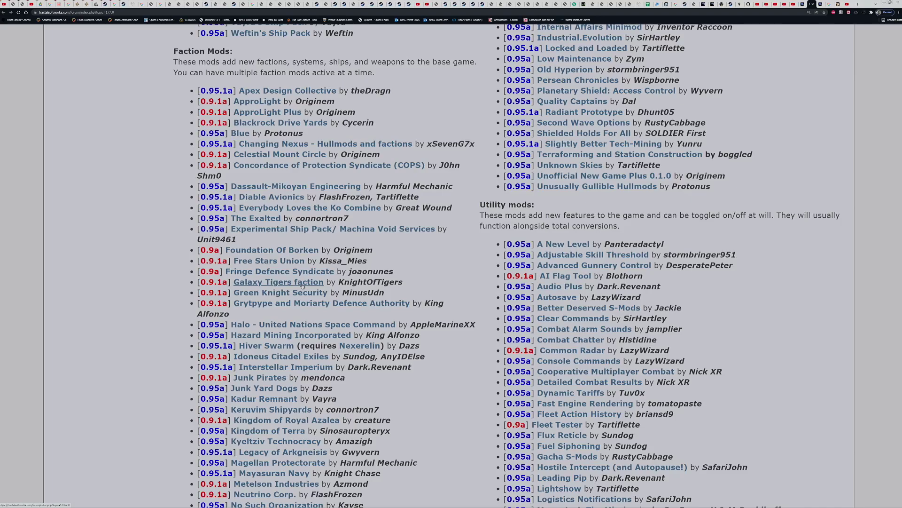
scroll(379, 297, "down", 3)
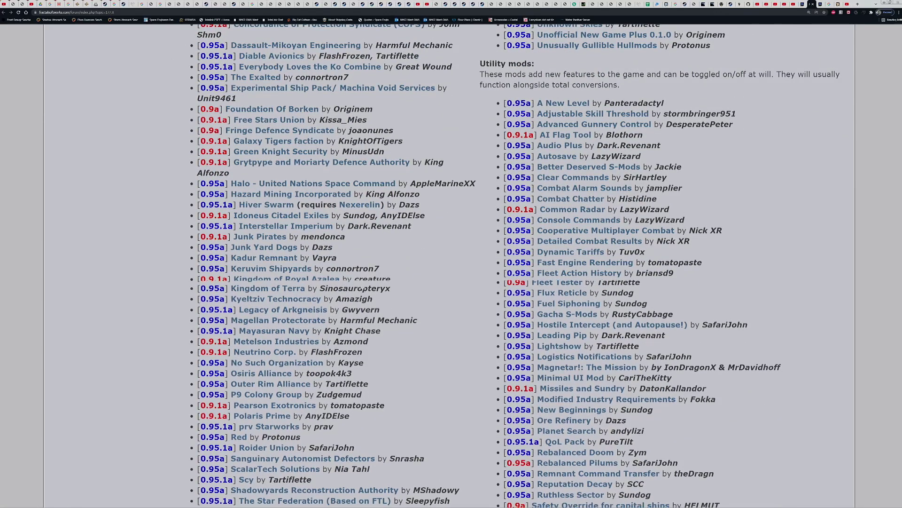
scroll(390, 289, "down", 1)
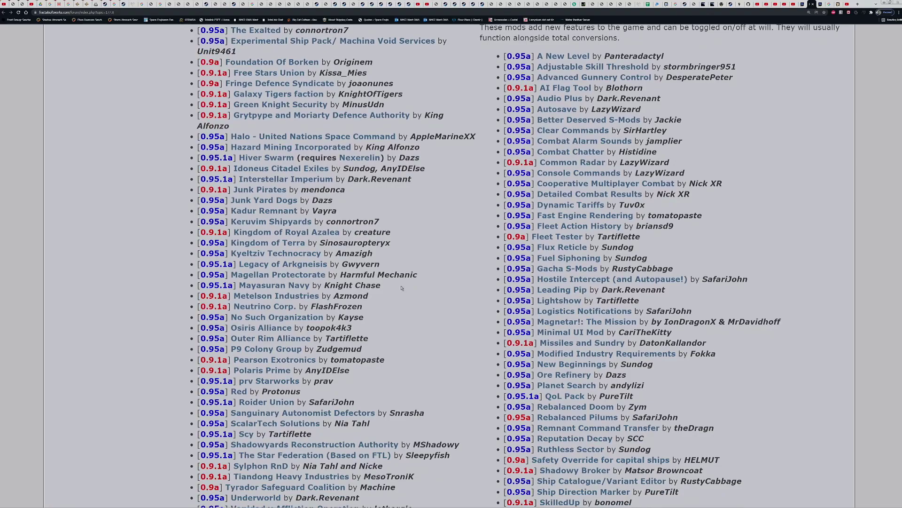
scroll(401, 288, "down", 3)
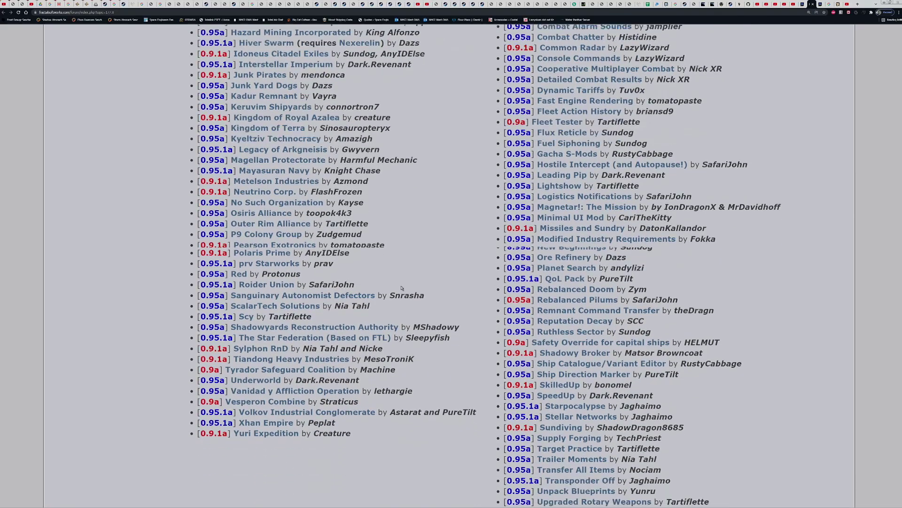
scroll(402, 288, "down", 1)
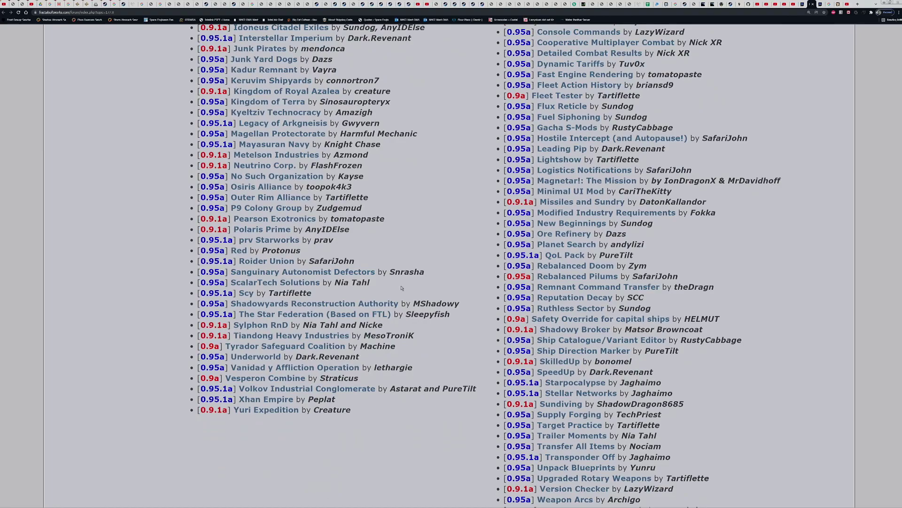
scroll(546, 271, "down", 2)
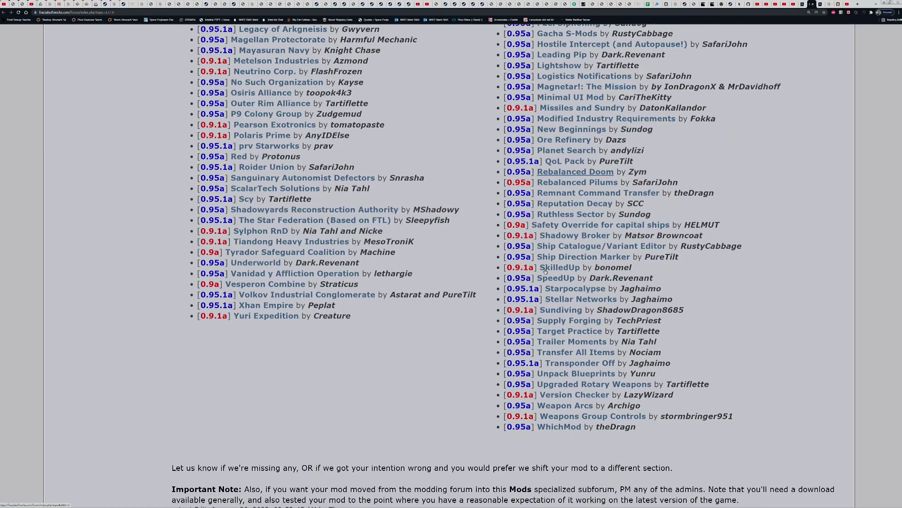
scroll(545, 271, "up", 12)
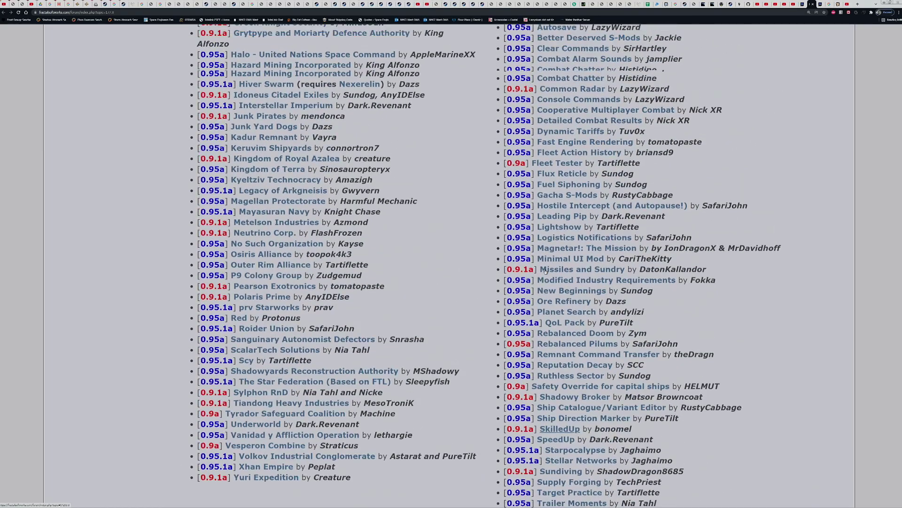
scroll(545, 271, "up", 11)
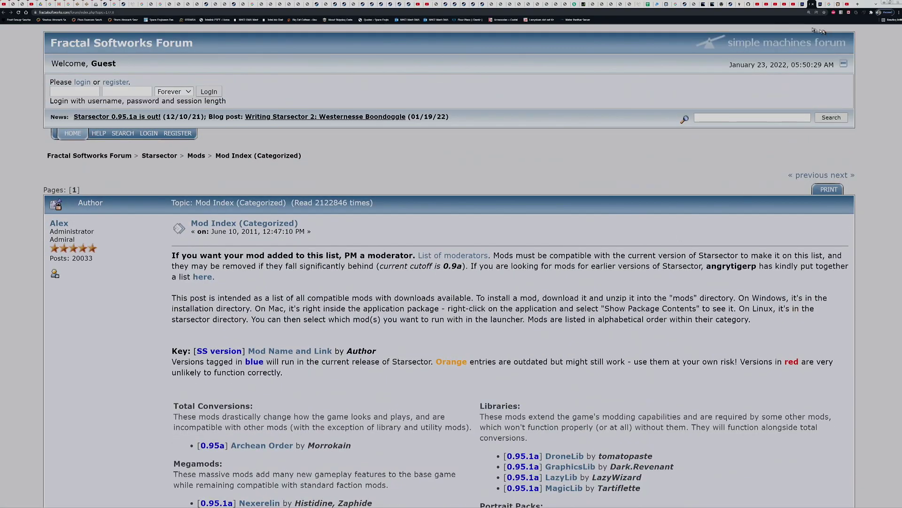
Leave the browser for the desktop, open the Starsector launcher and select the 3840x2160 resolution
left_click_drag(866, 5, 0, 33)
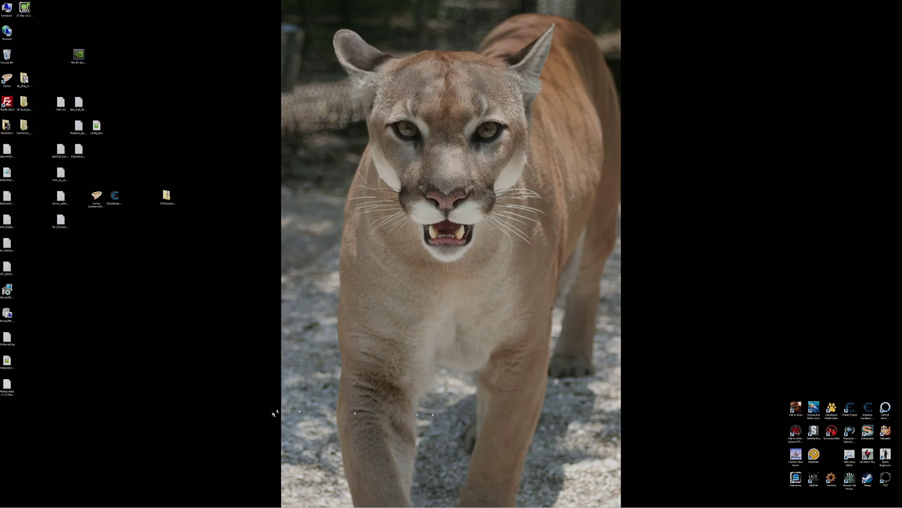
double_click(795, 477)
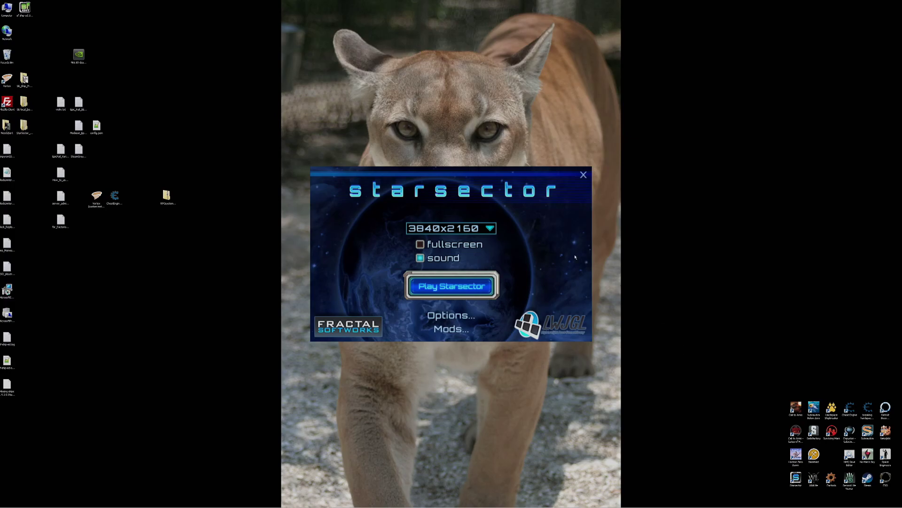
left_click(493, 230)
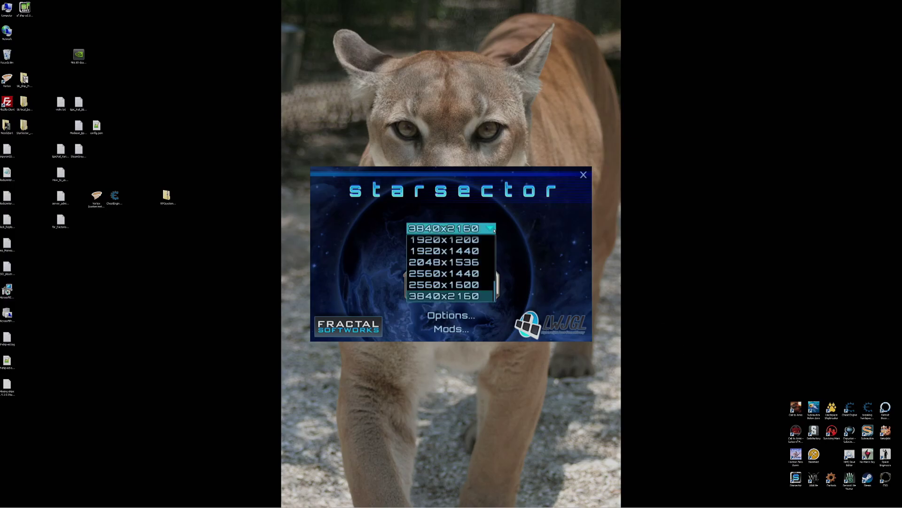
left_click(489, 296)
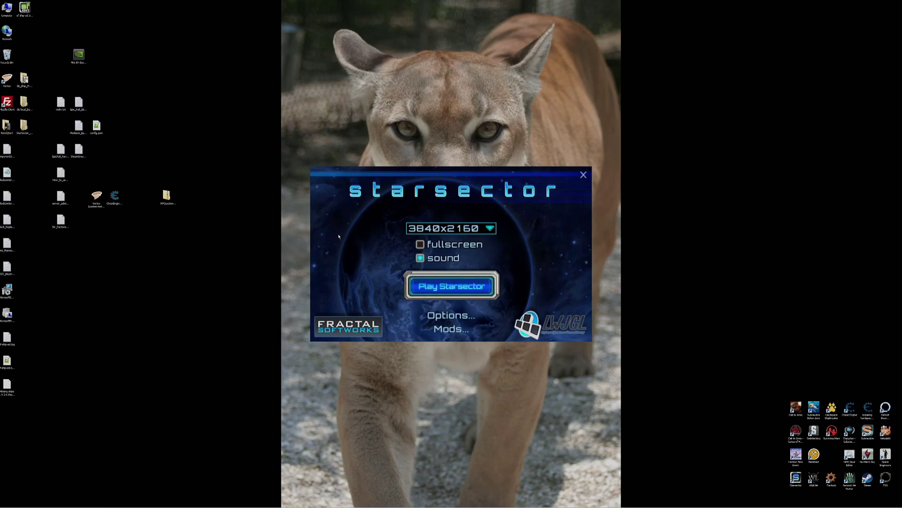
Review the launcher's antialiasing and UI scaling options and close them without changing anything
left_click(450, 317)
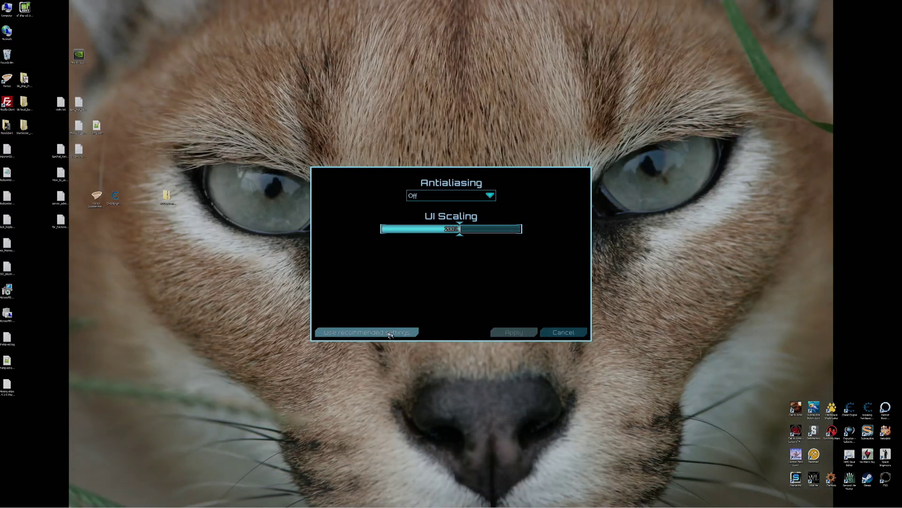
left_click(564, 332)
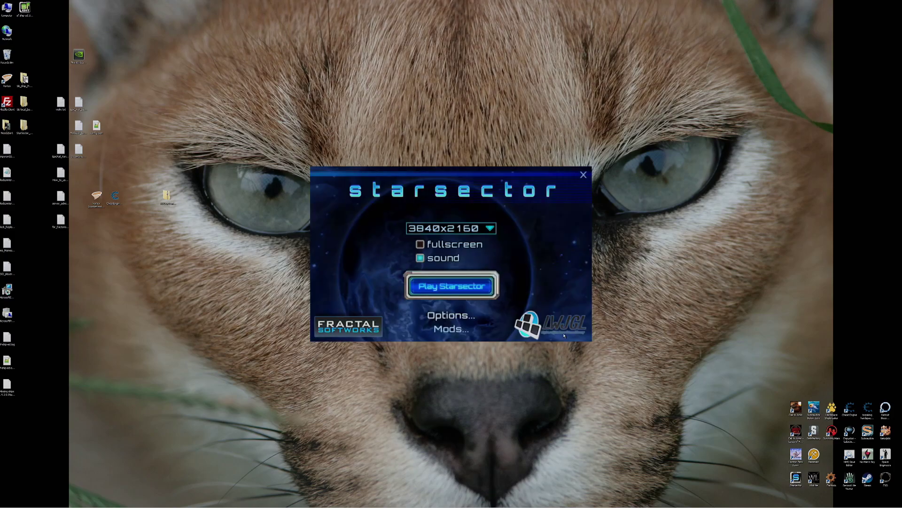
Open the launcher's mod list, read the Dynamic Tariffs and Captain's Log details, and look through the installed mods
left_click(454, 330)
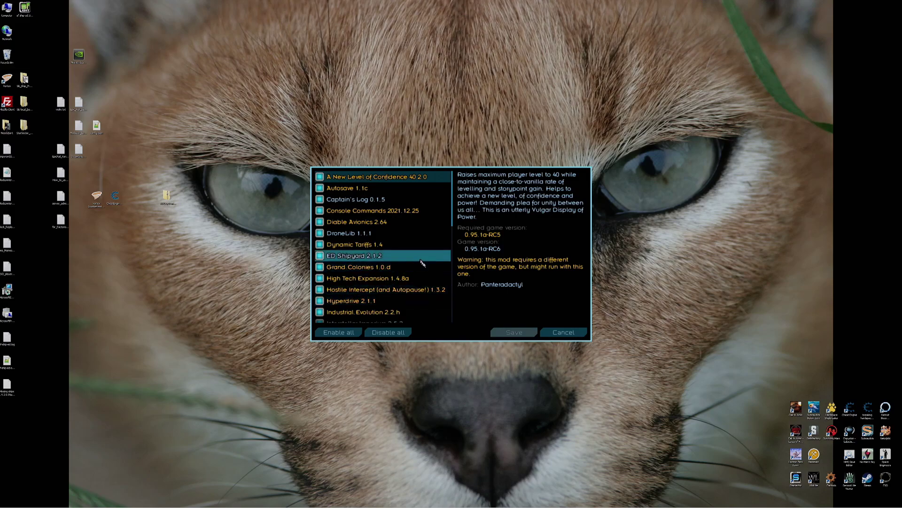
left_click(371, 245)
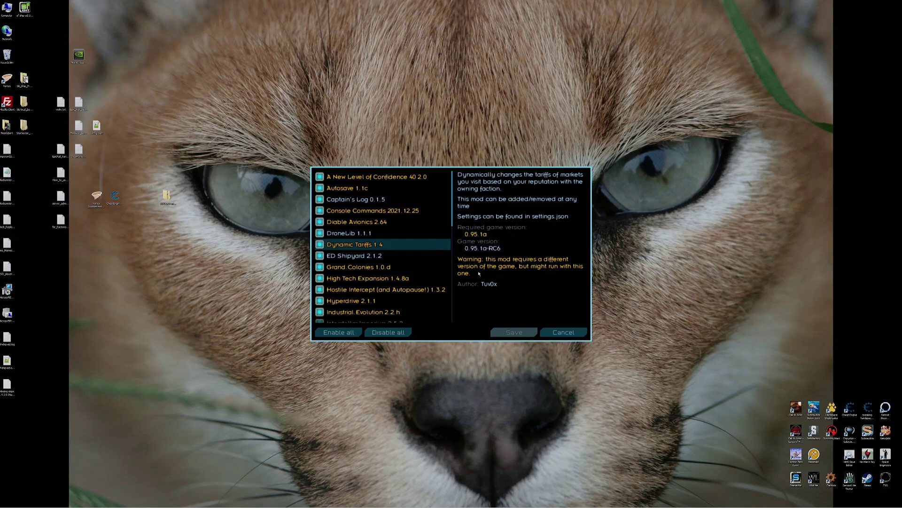
left_click(358, 203)
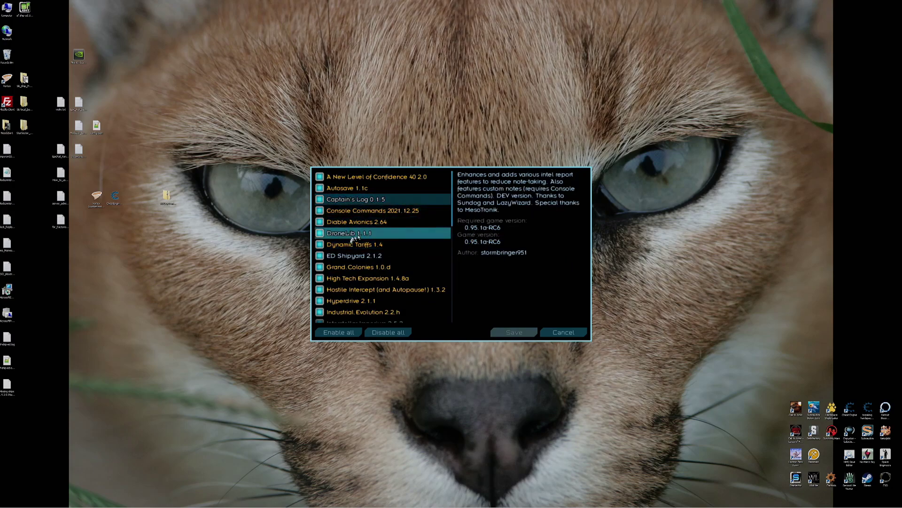
scroll(385, 263, "down", 8)
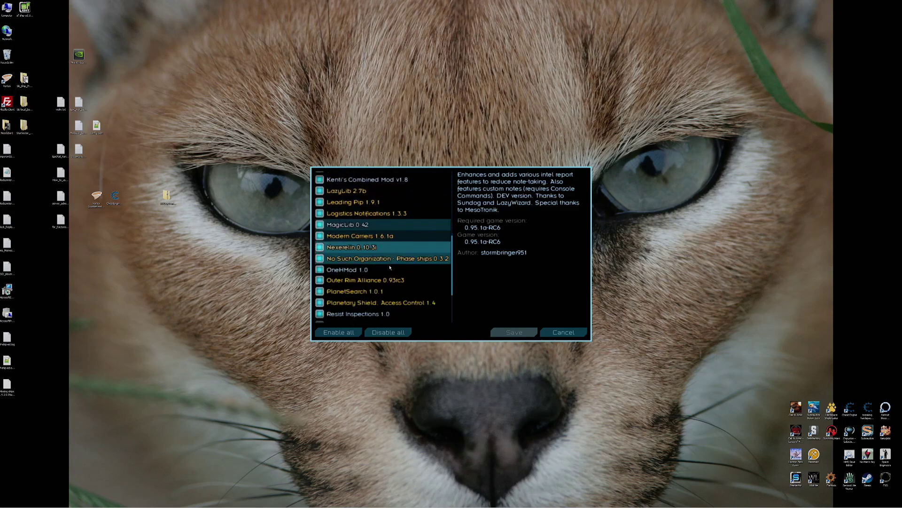
scroll(390, 267, "up", 8)
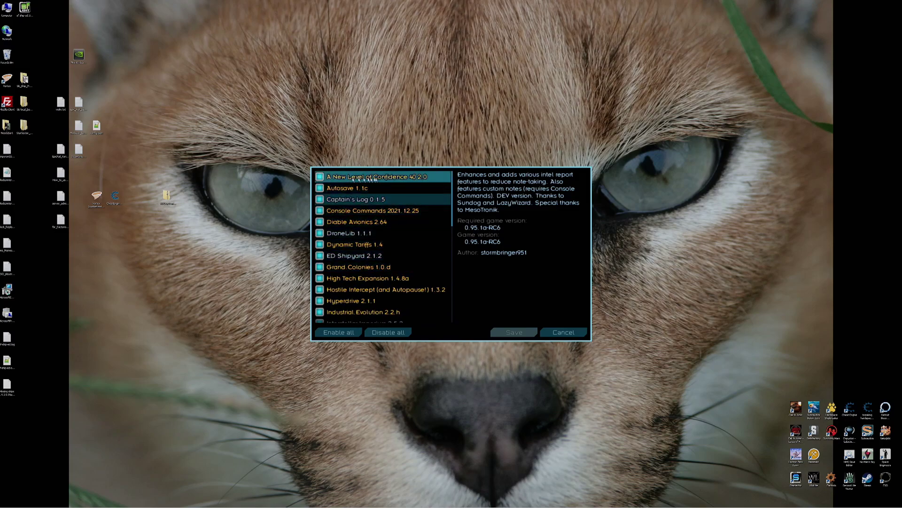
Read the descriptions and requirements of the Autosave, Captain's Log, Console Commands, DroneLib and Dynamic Tariffs mods in turn
left_click(430, 190)
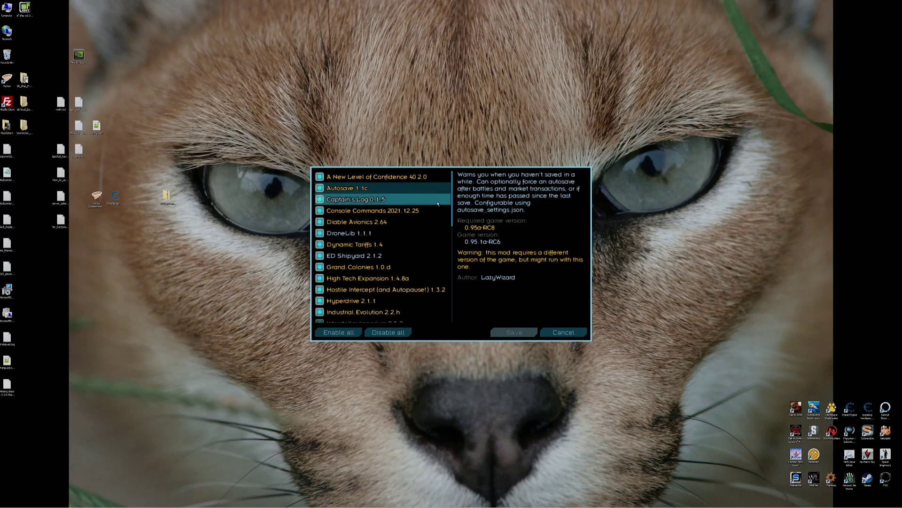
left_click(437, 204)
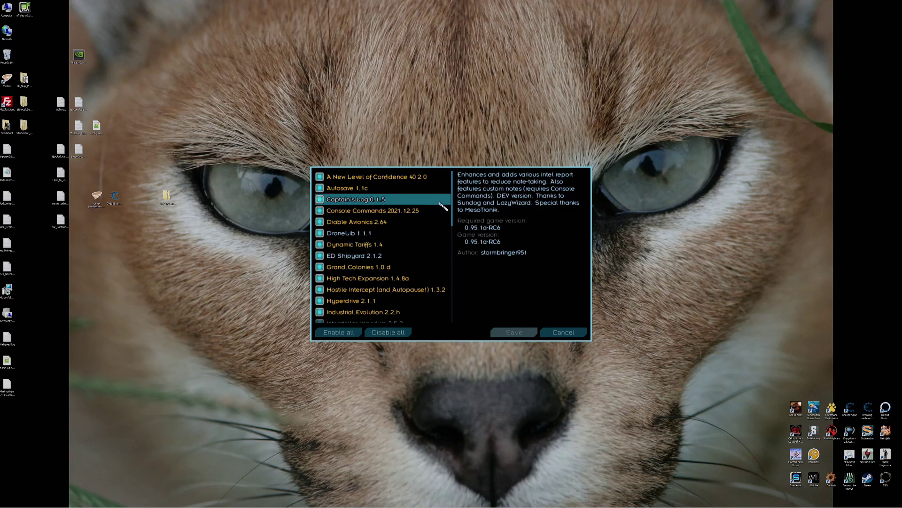
left_click(445, 213)
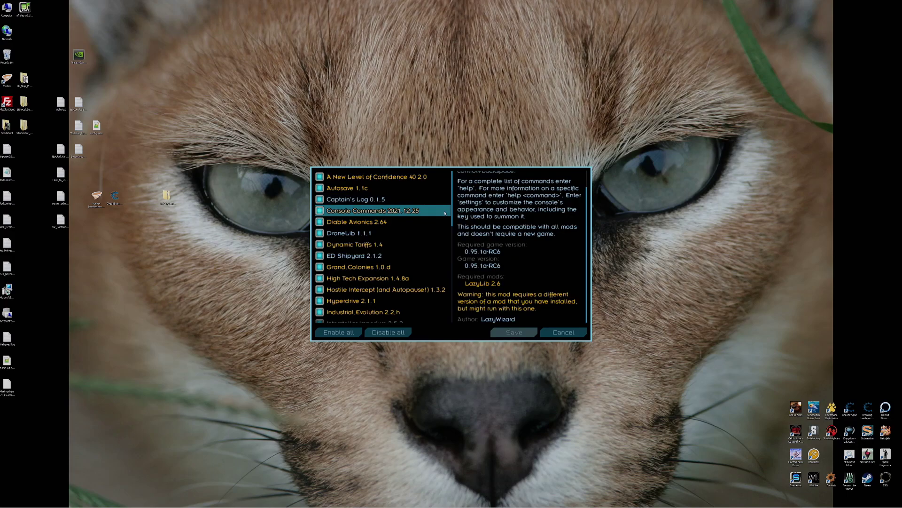
left_click(426, 237)
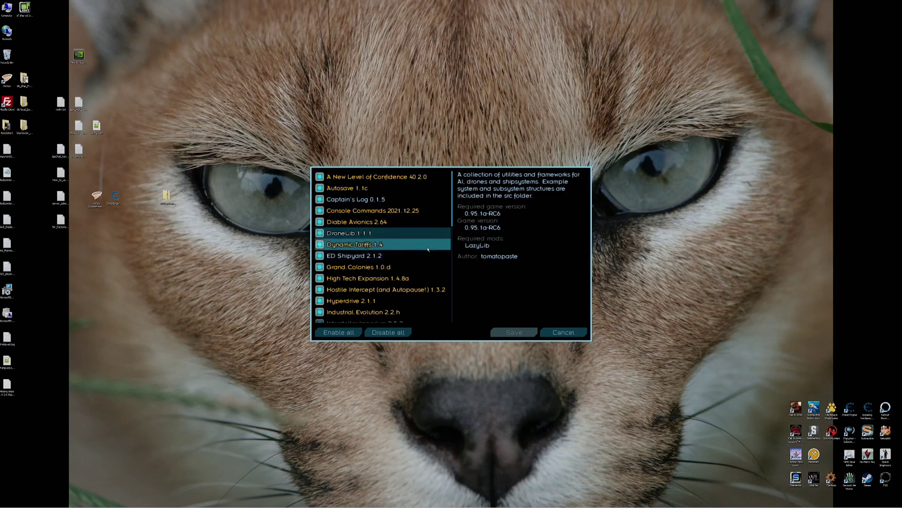
left_click(428, 249)
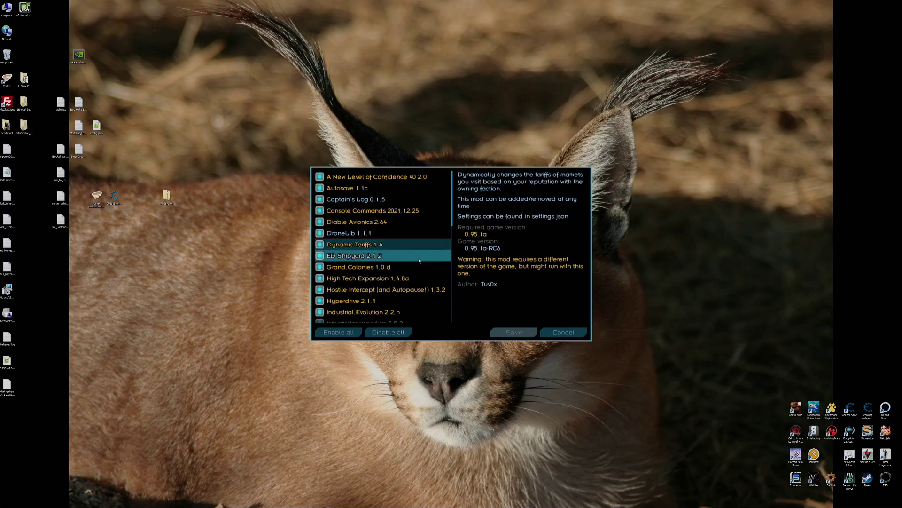
Read the details of the ED Shipyard, Grand Colonies, High Tech Expansion, Hostile Intercept, Hyperdrive and Industrial Evolution mods
left_click(419, 261)
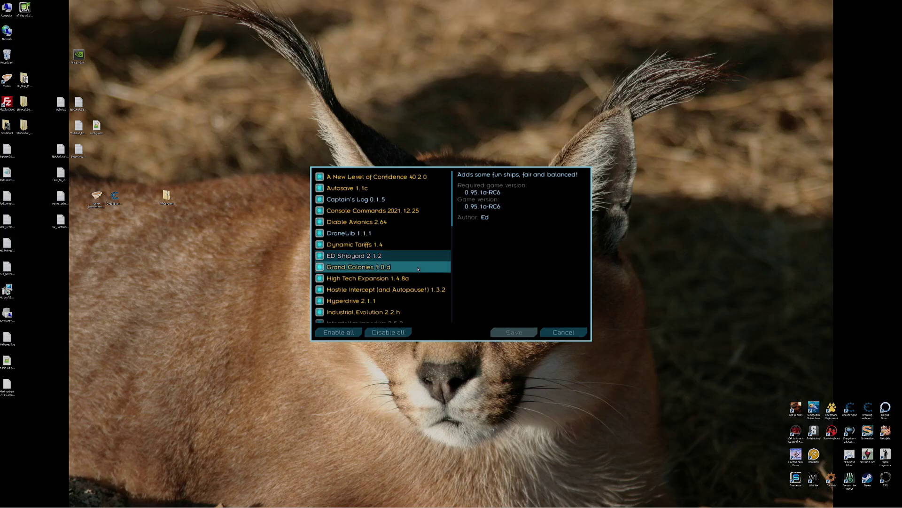
left_click(418, 268)
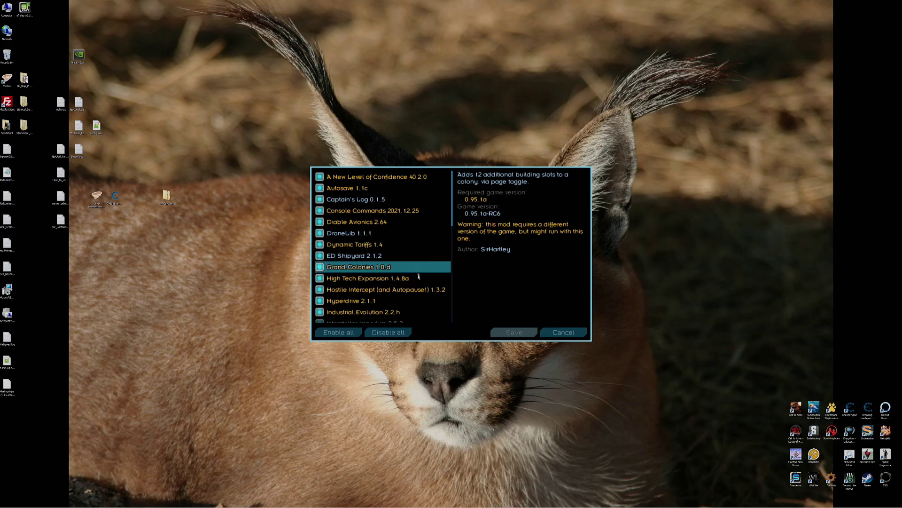
left_click(419, 279)
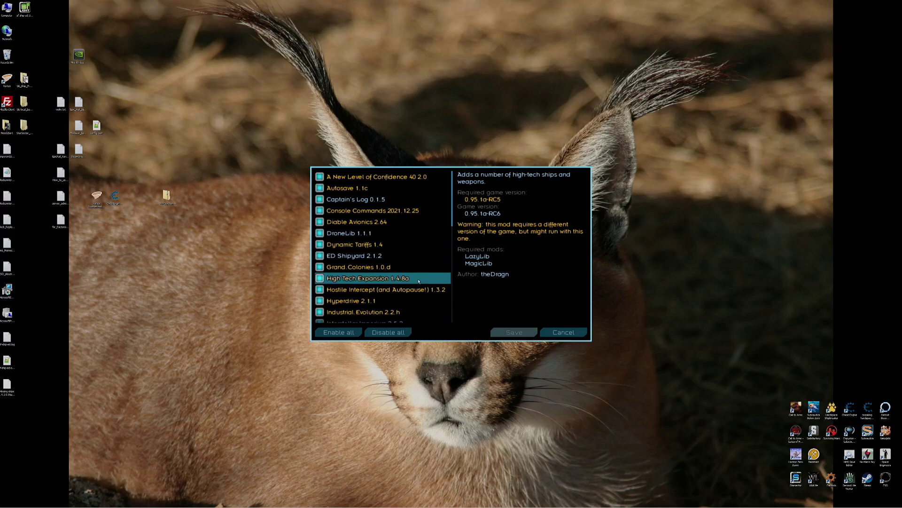
left_click(418, 290)
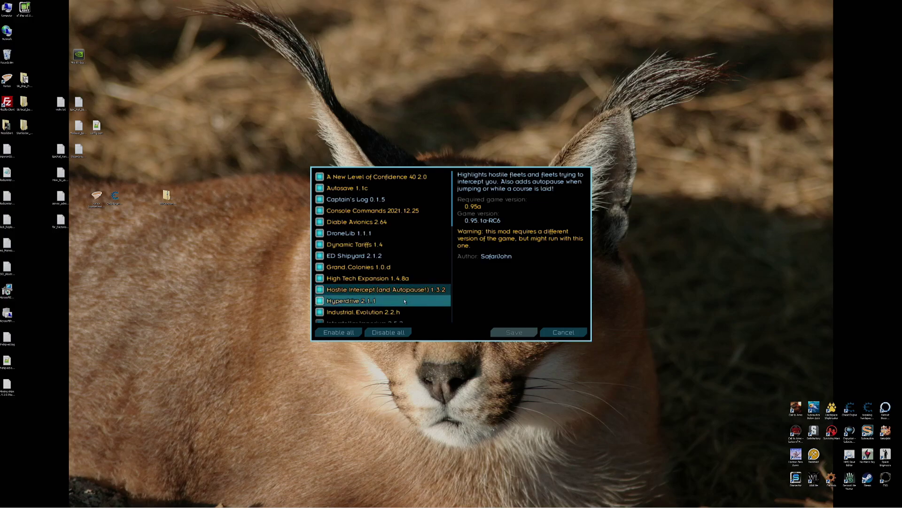
left_click(405, 301)
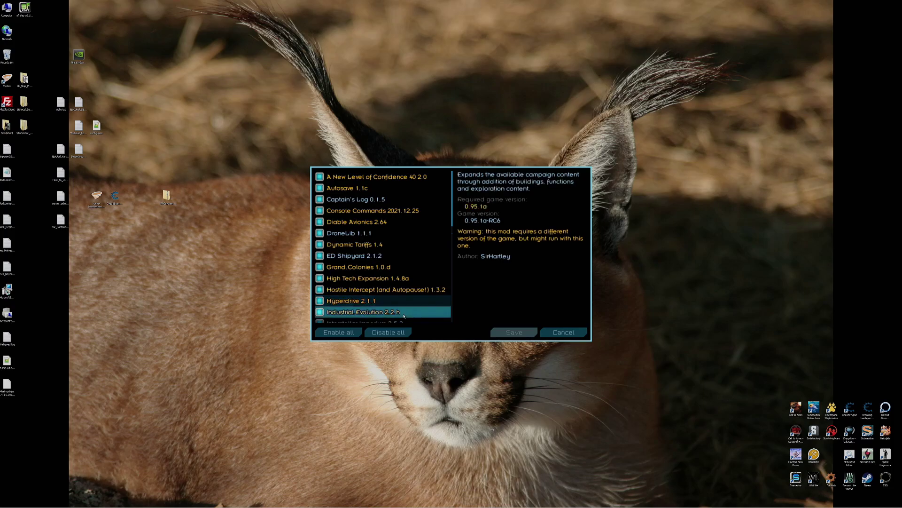
Read the details of the Interstellar Imperium, Junk Yard Dogs, Kenti's Combined Mod, LazyLib and Leading Pip mods further down the list
scroll(422, 315, "down", 2)
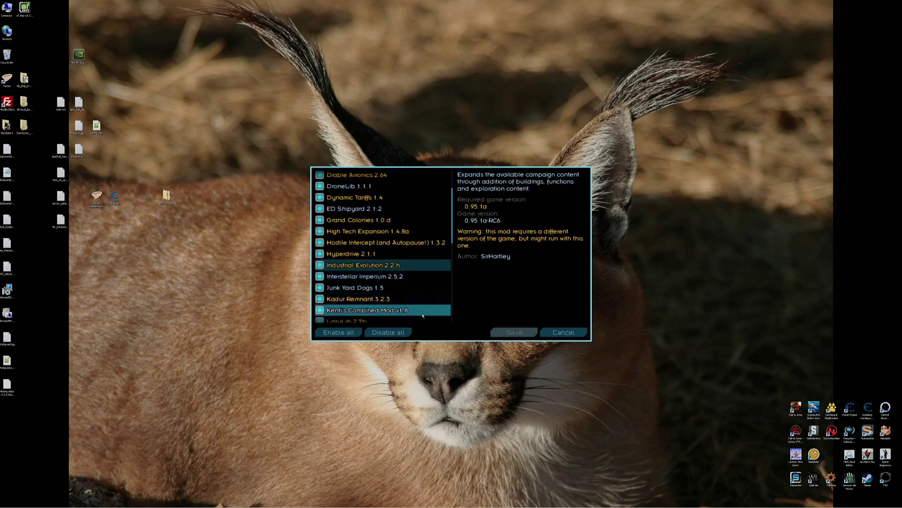
scroll(423, 315, "down", 2)
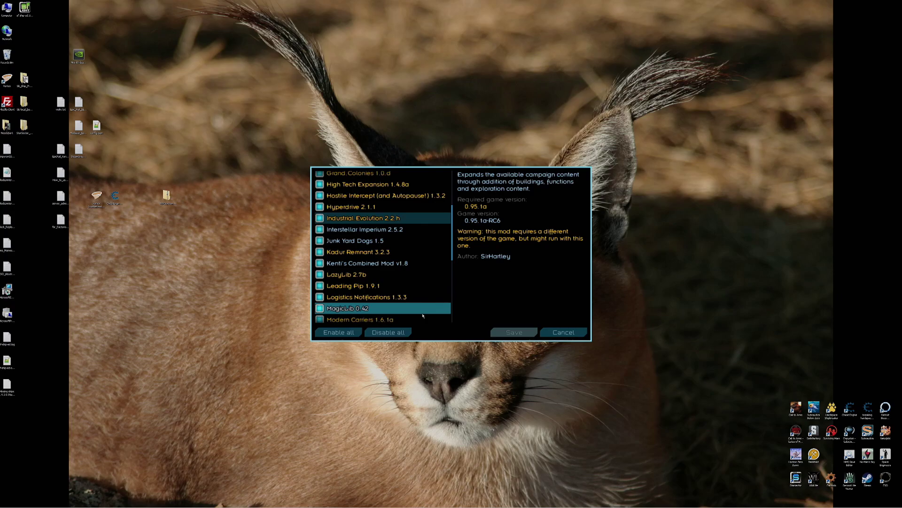
left_click(381, 231)
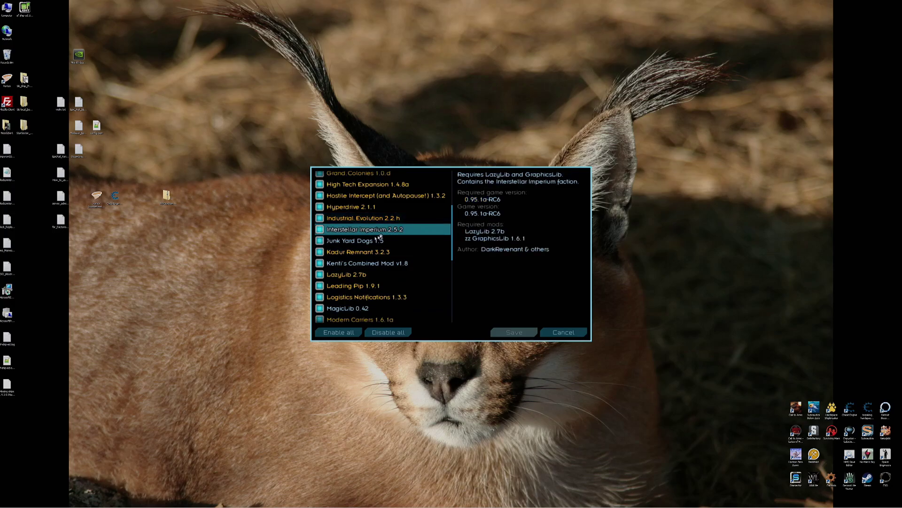
left_click(361, 244)
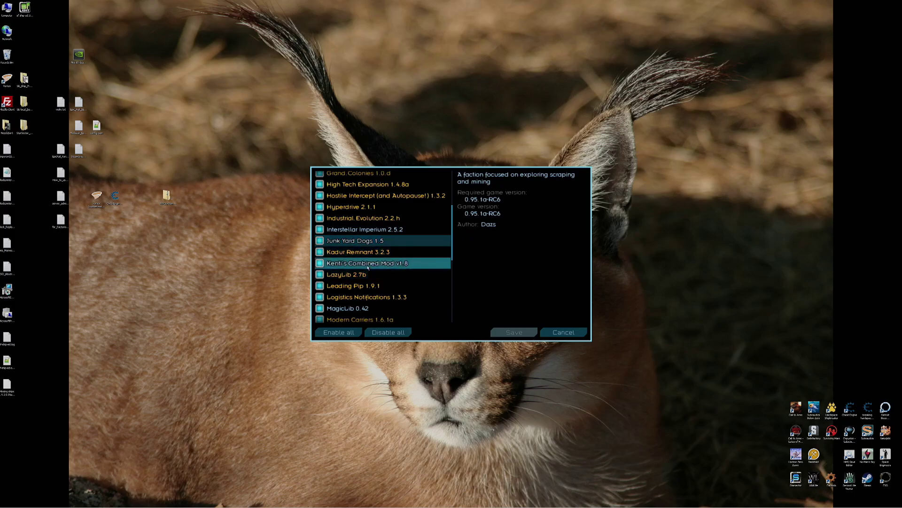
left_click(368, 266)
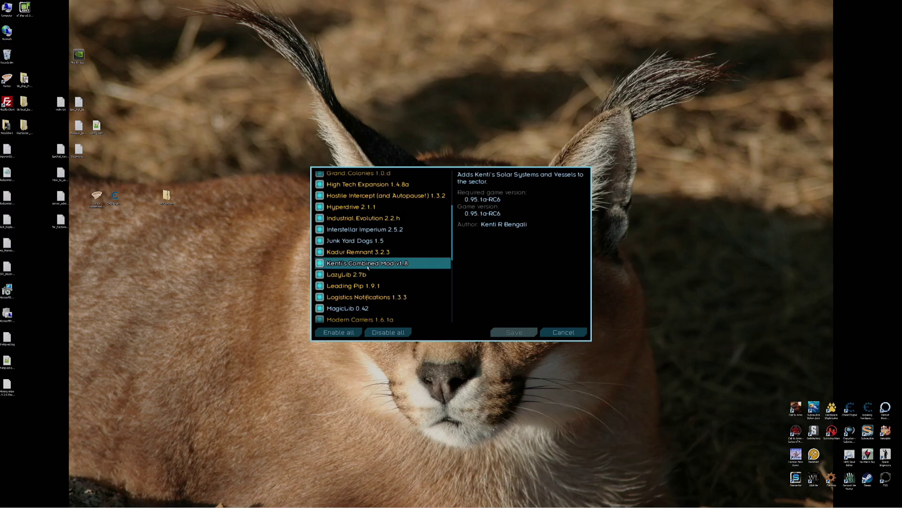
left_click(370, 274)
left_click(373, 287)
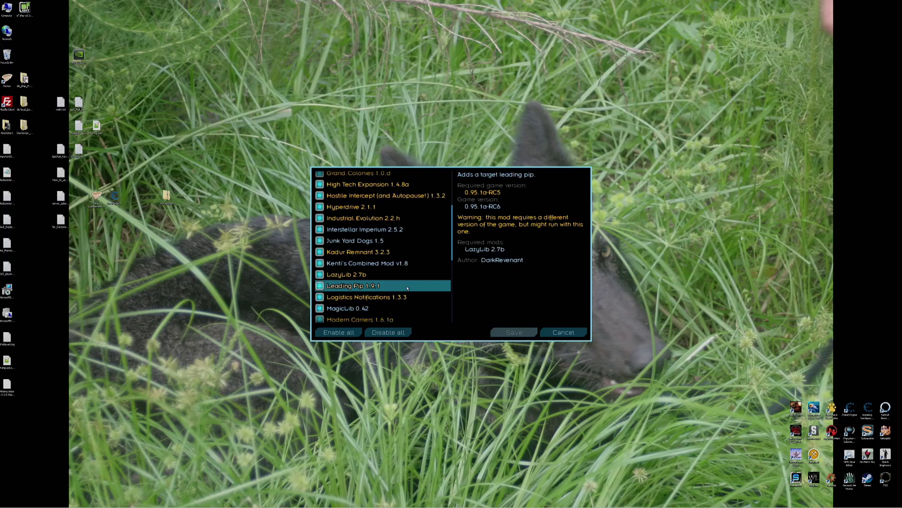
Read the details of the Logistics Notifications, Modern Carriers, Nexerelin and No Such Organization mods in turn
left_click(382, 301)
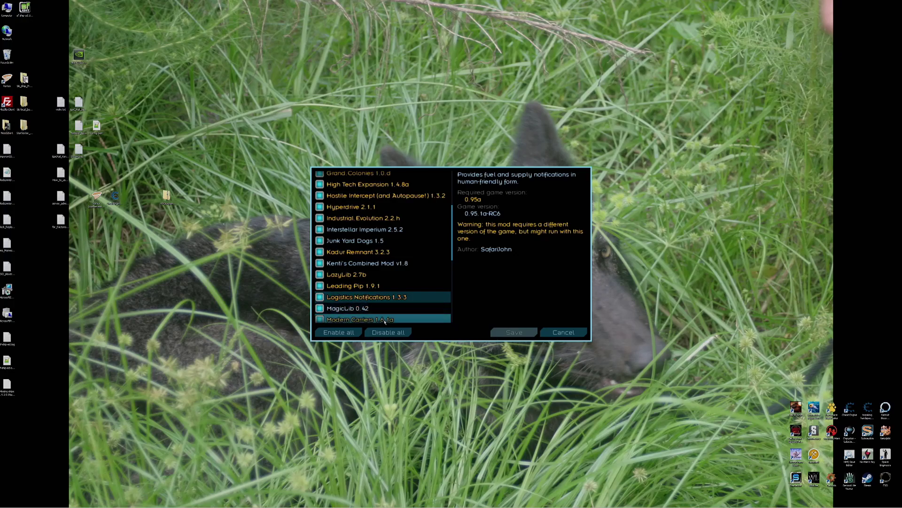
left_click(385, 321)
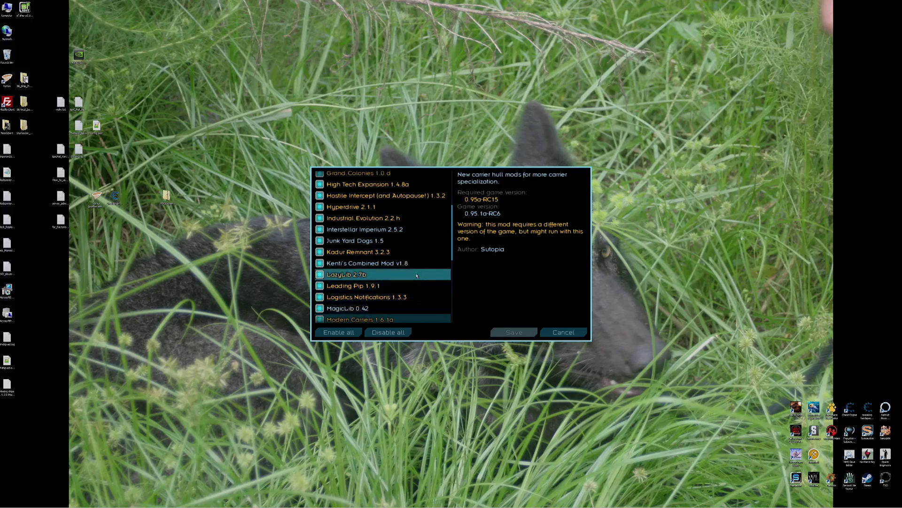
scroll(416, 276, "down", 4)
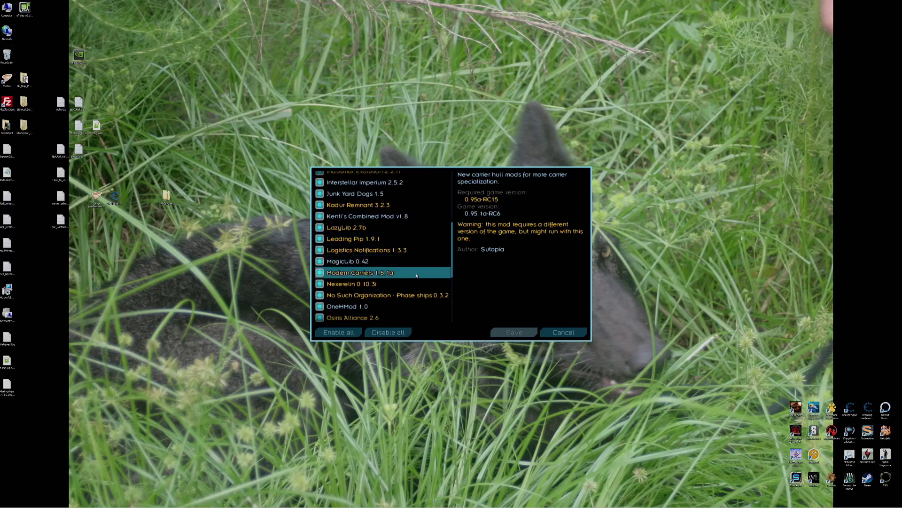
scroll(417, 275, "down", 8)
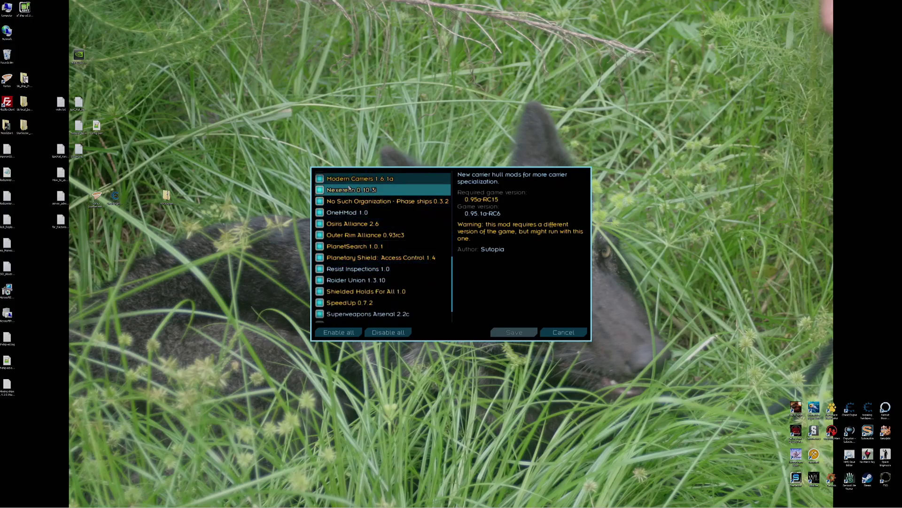
left_click(350, 189)
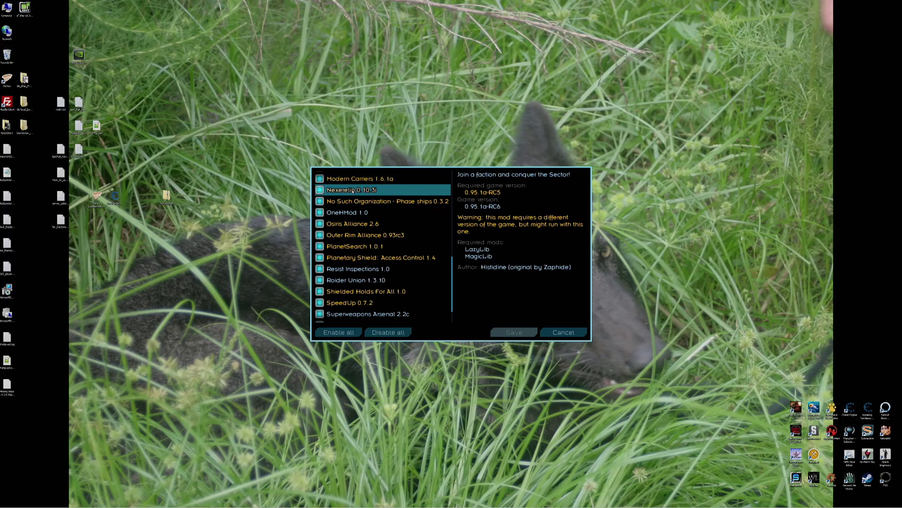
left_click(407, 203)
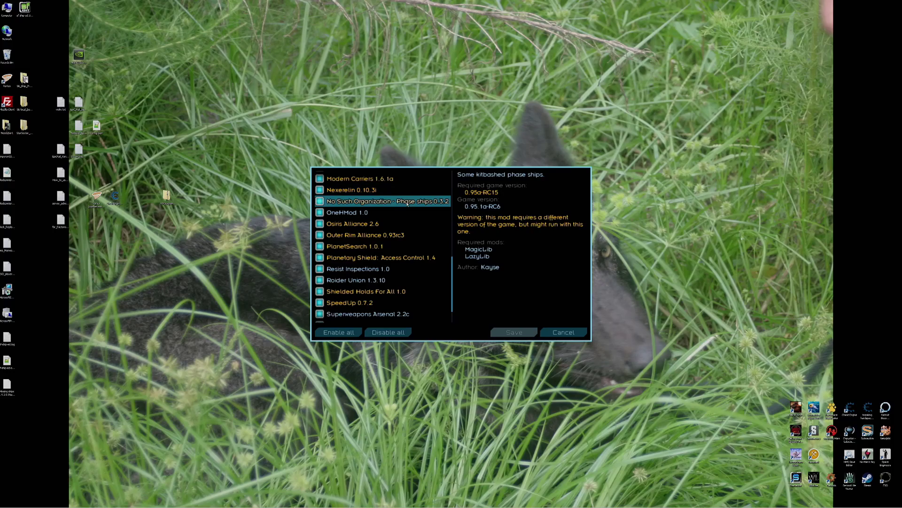
Read the details of the OneHMod, Osiris Alliance, Outer Rim Alliance, PlanetSearch and Planetary Shield: Access Control mods
left_click(407, 212)
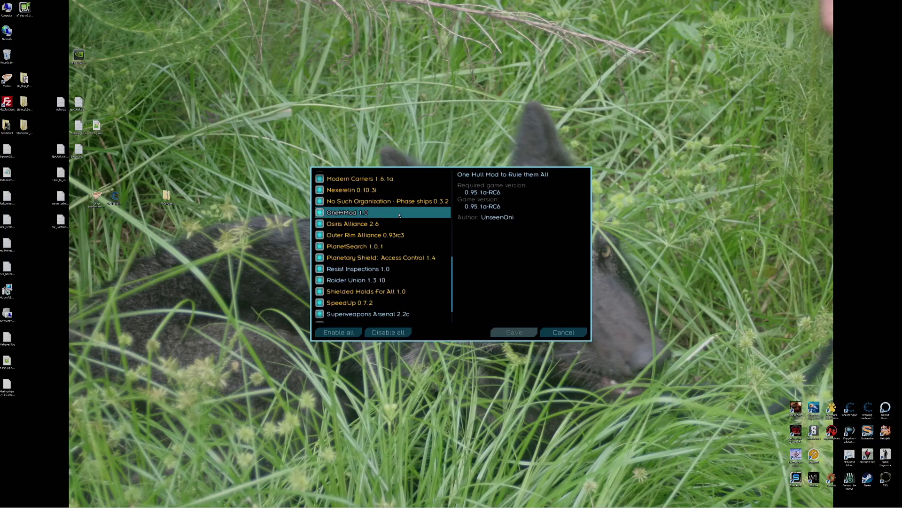
left_click(390, 226)
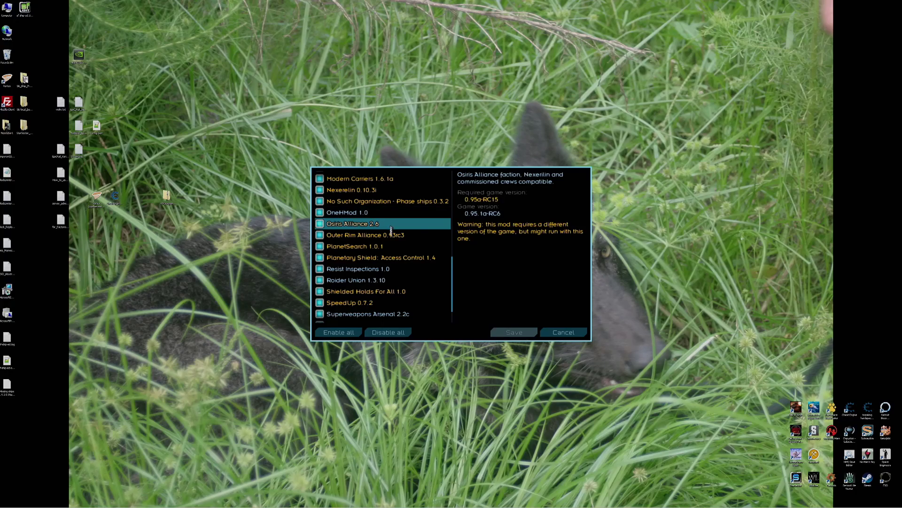
left_click(391, 235)
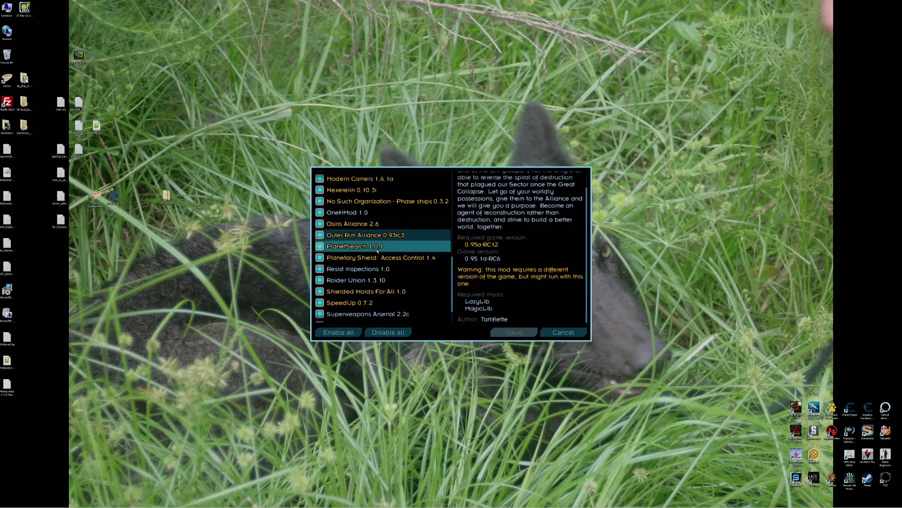
left_click(377, 250)
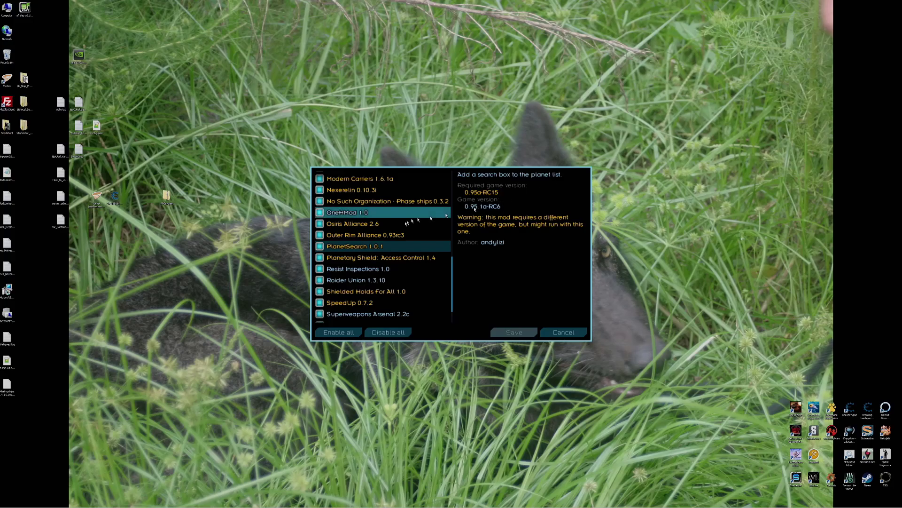
left_click(393, 259)
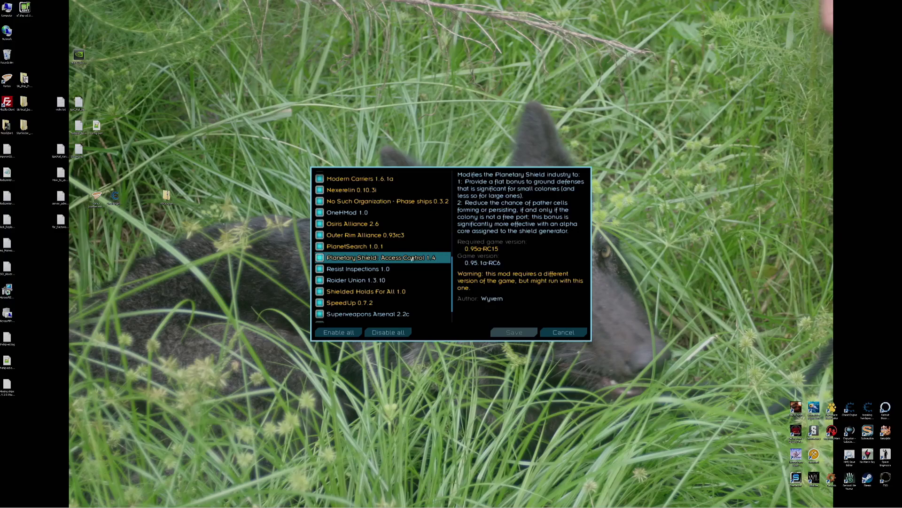
Read the details of the Resist Inspections, Roider Union, Shielded Holds For All, SpeedUp and Superweapons Arsenal mods
left_click(371, 270)
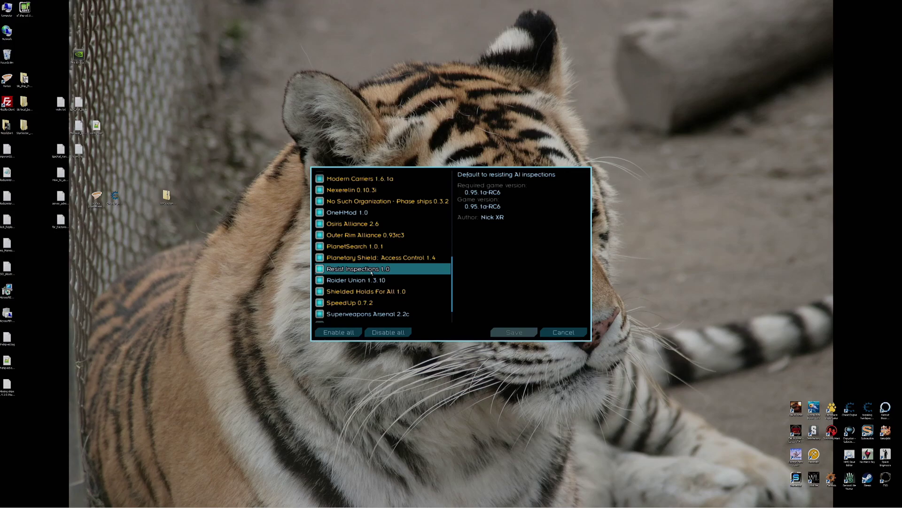
left_click(370, 281)
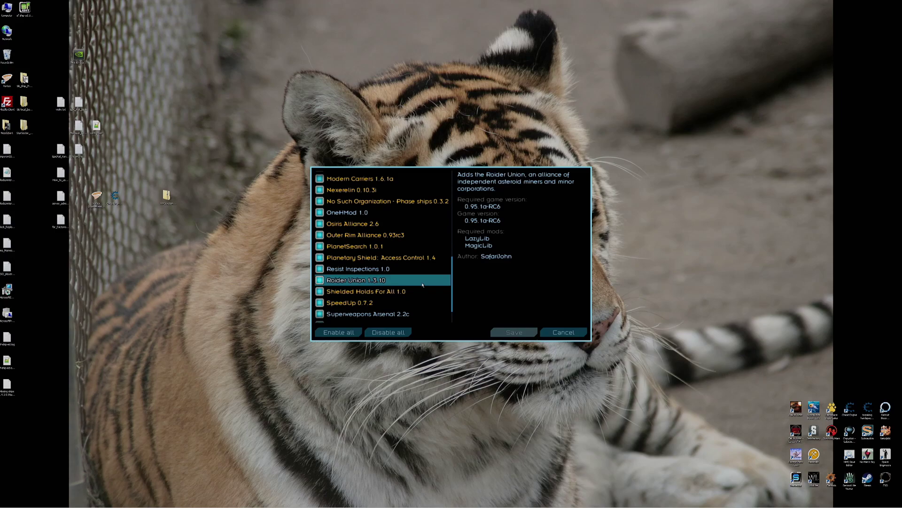
left_click(391, 292)
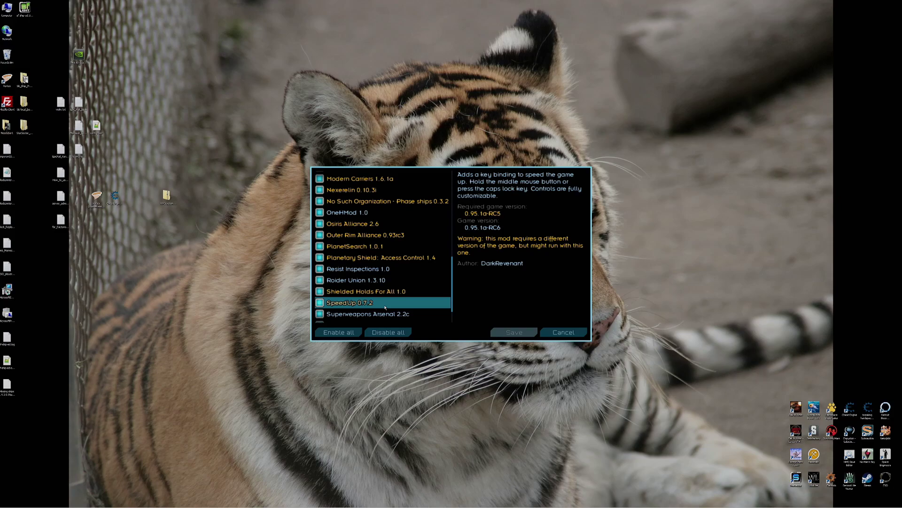
left_click(378, 313)
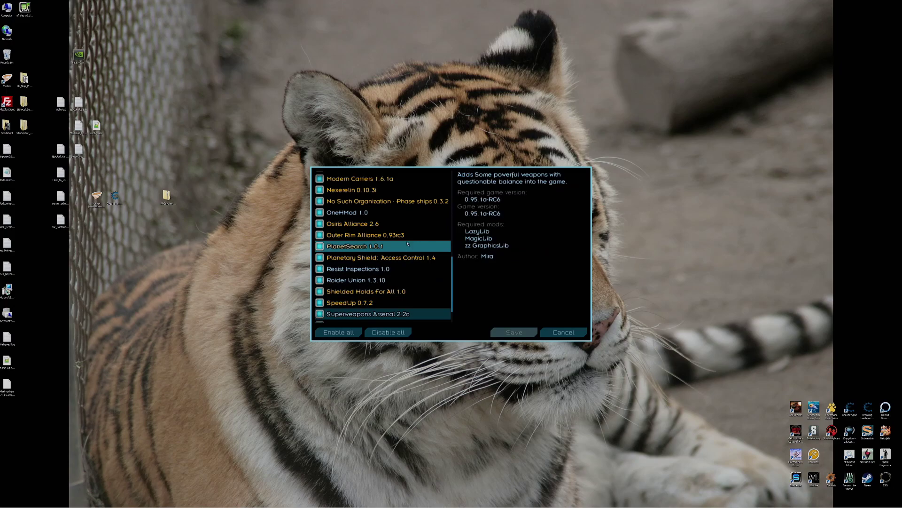
Read the details of the Terraforming & Station Construction, Transfer All Items and zz GraphicsLib mods at the end of the list
scroll(407, 243, "down", 1)
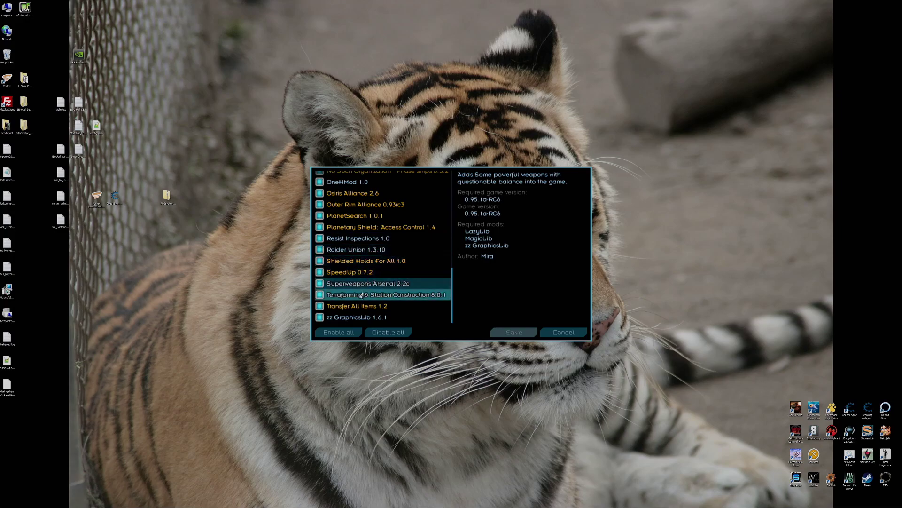
left_click(418, 296)
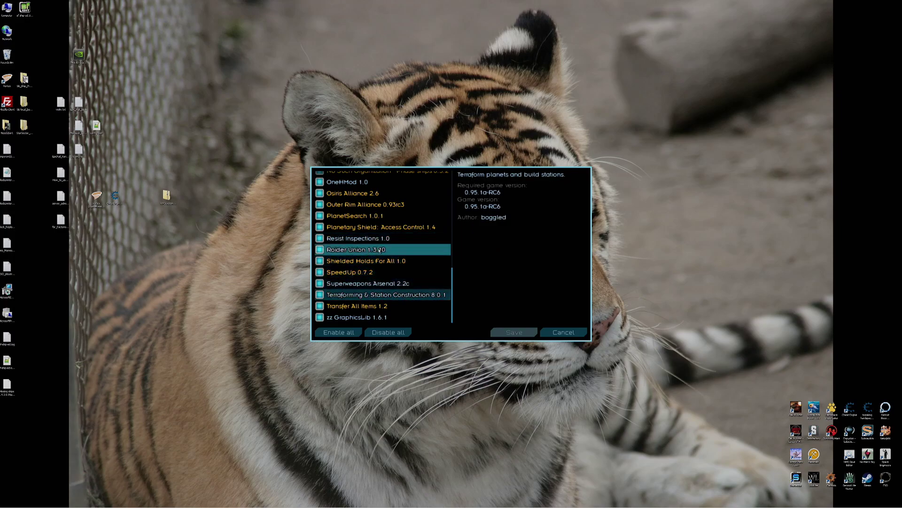
left_click(361, 307)
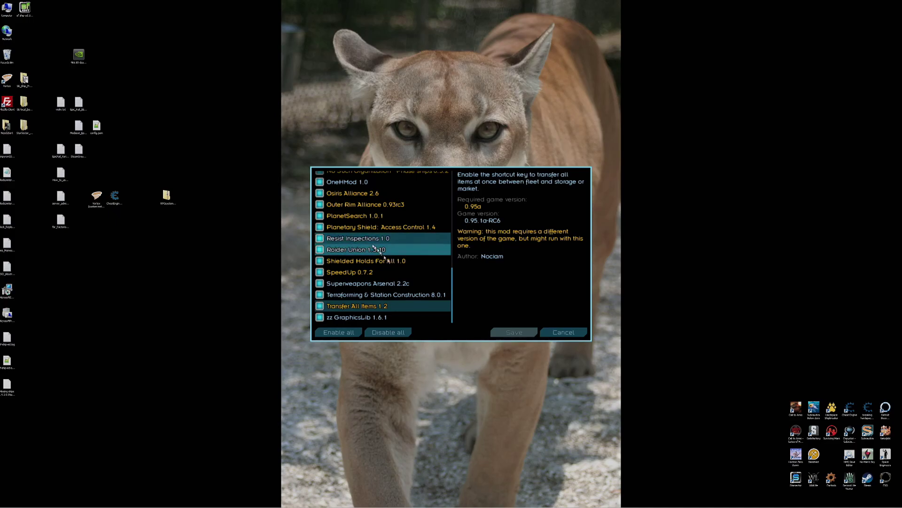
left_click(350, 319)
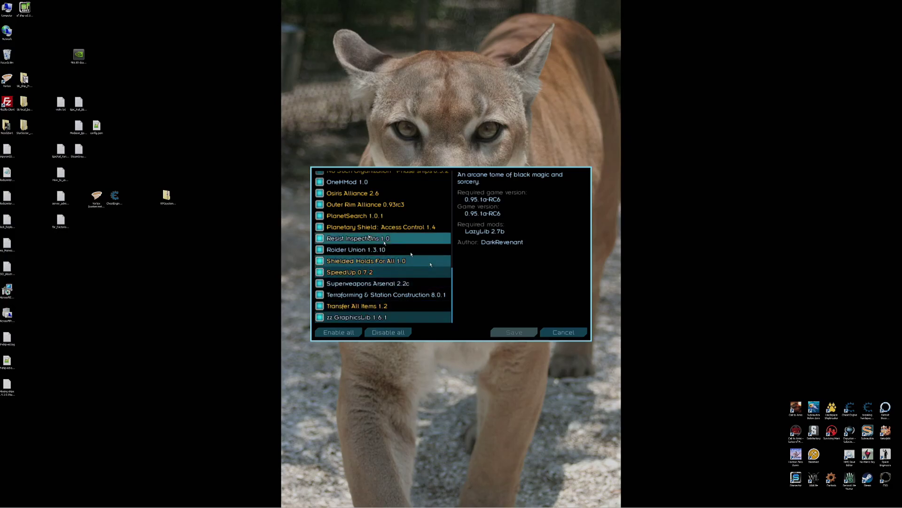
scroll(357, 258, "up", 3)
scroll(367, 258, "down", 3)
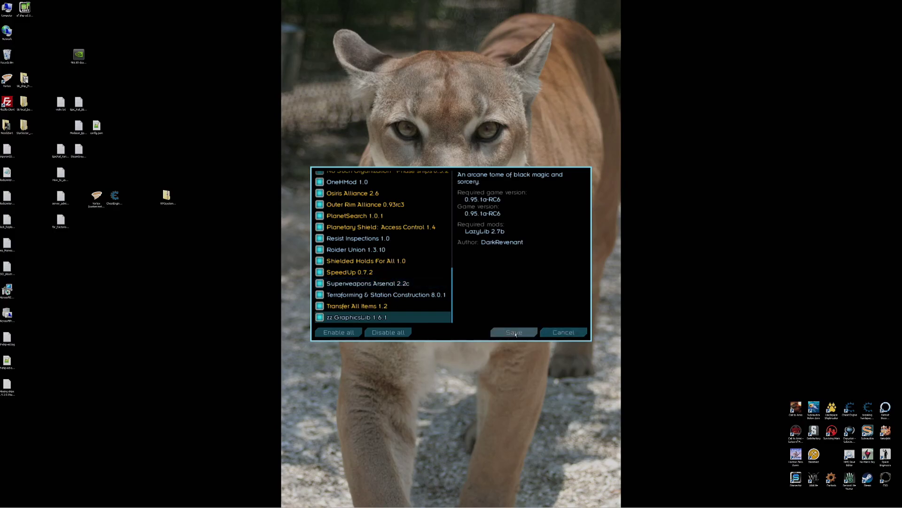
Close the mod list without saving and launch Starsector from the launcher
left_click(564, 332)
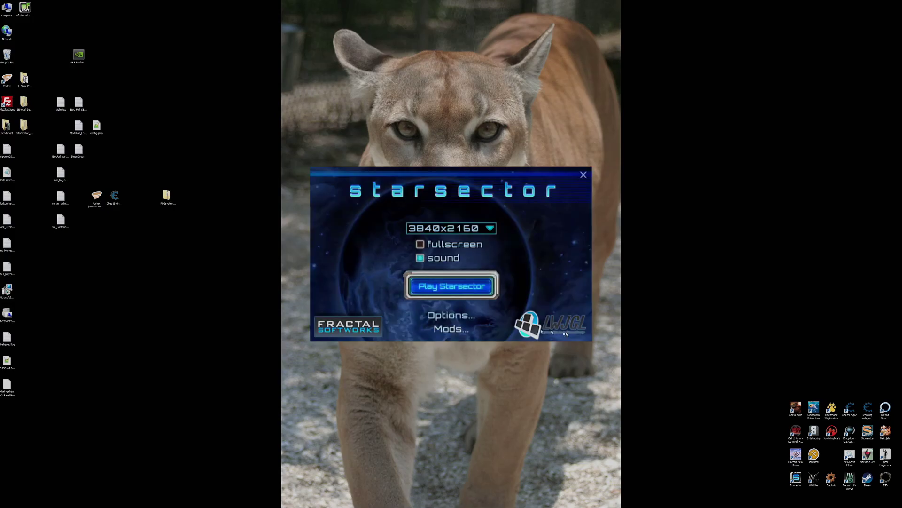
left_click(465, 289)
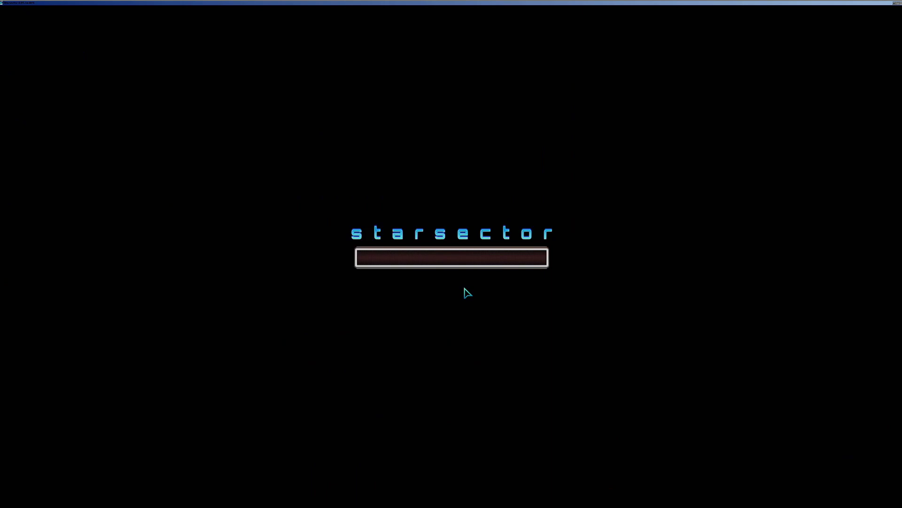